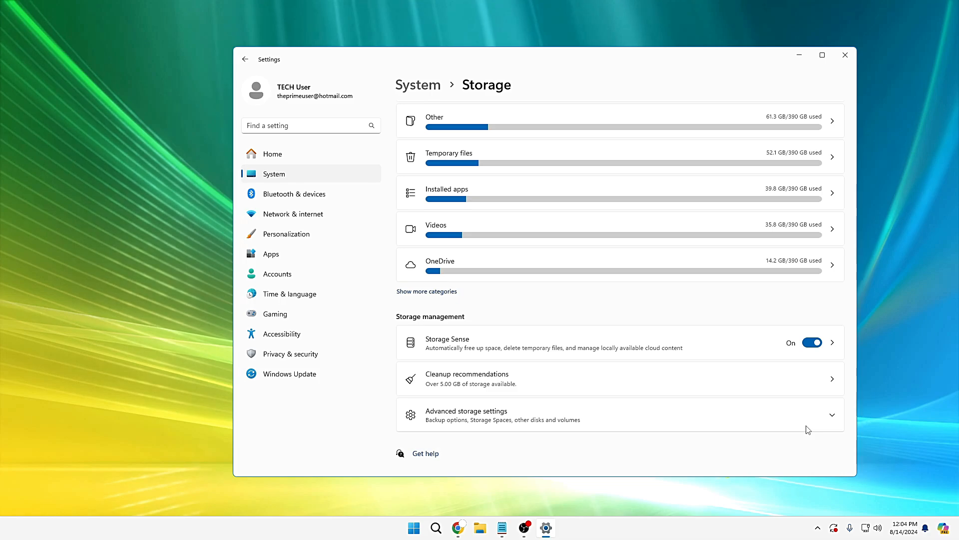
Step: Switch Storage Sense off and return to the Storage overview
click(792, 342)
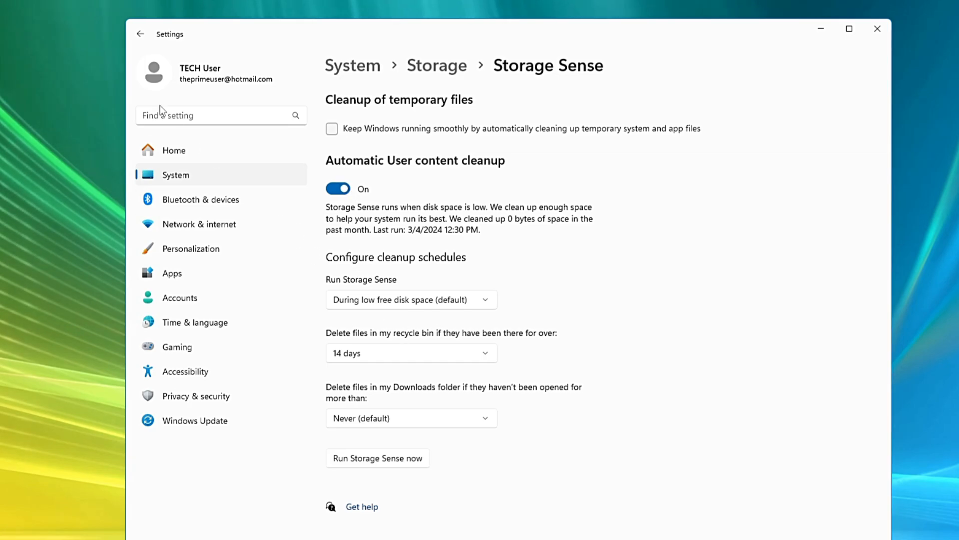
click(138, 36)
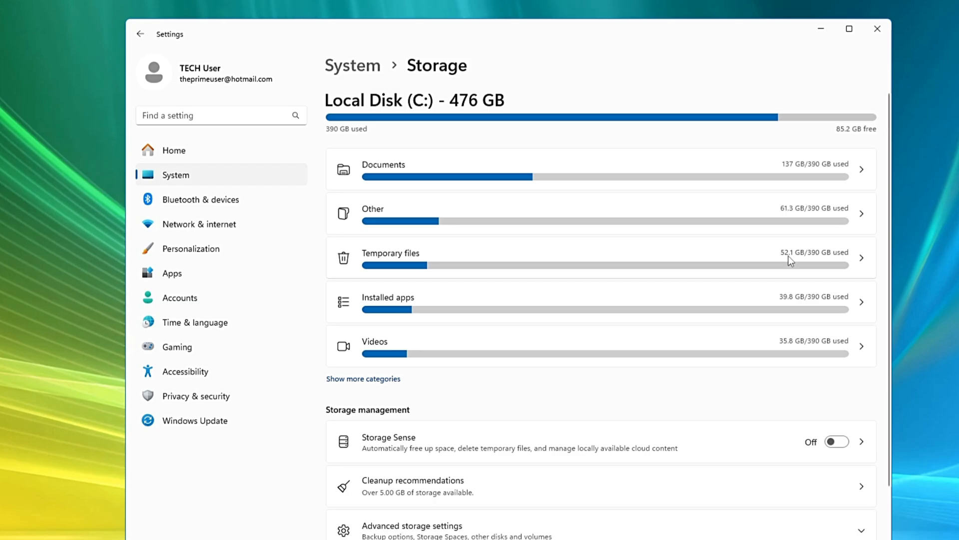
click(437, 259)
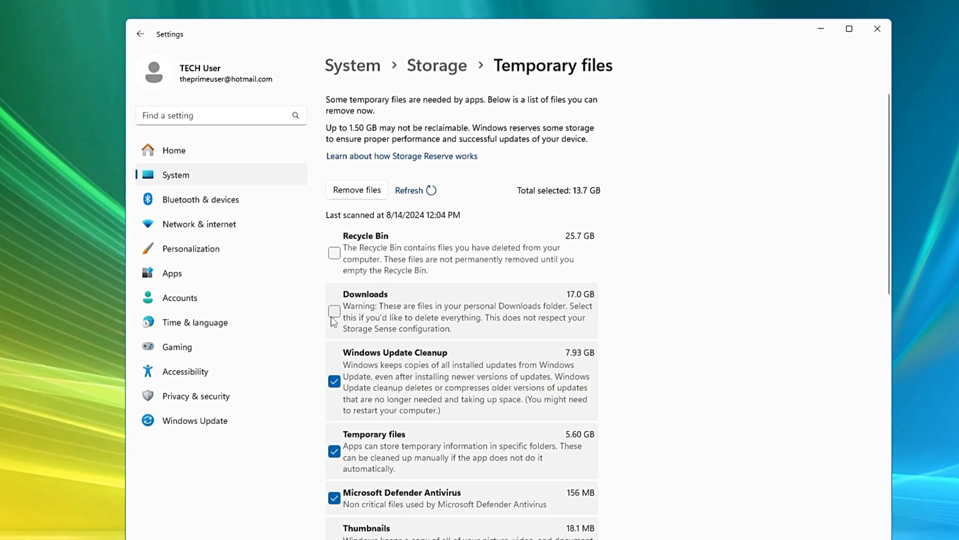
scroll(330, 288, down, 1)
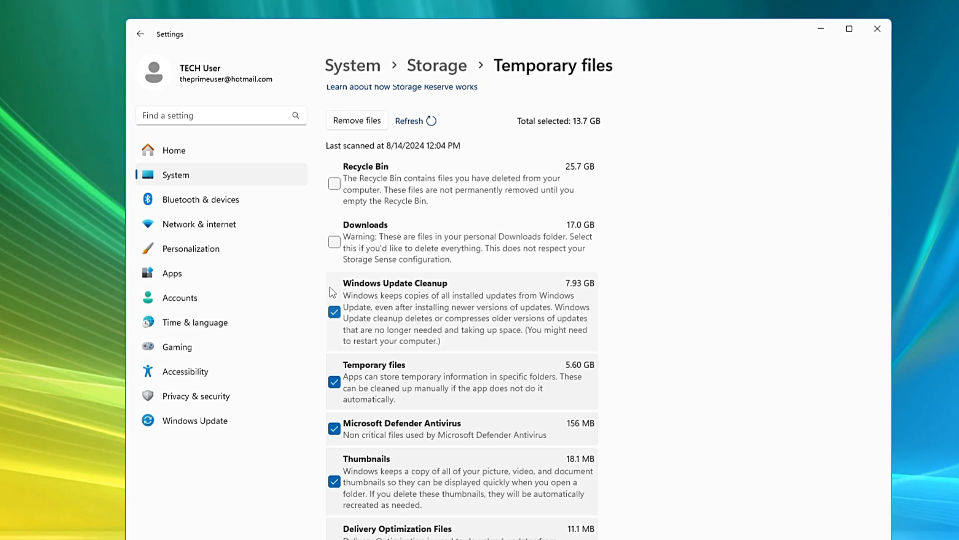
click(140, 34)
scroll(797, 443, down, 2)
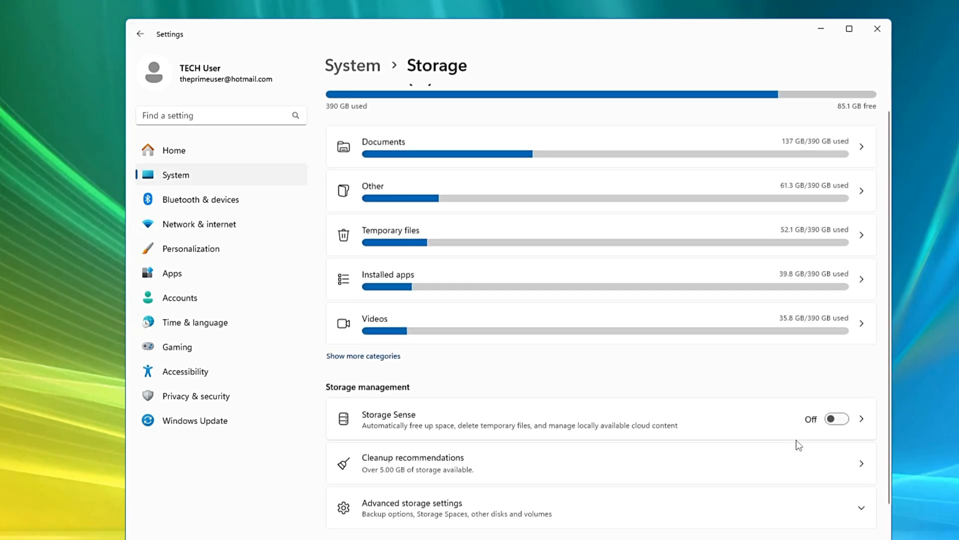
click(834, 382)
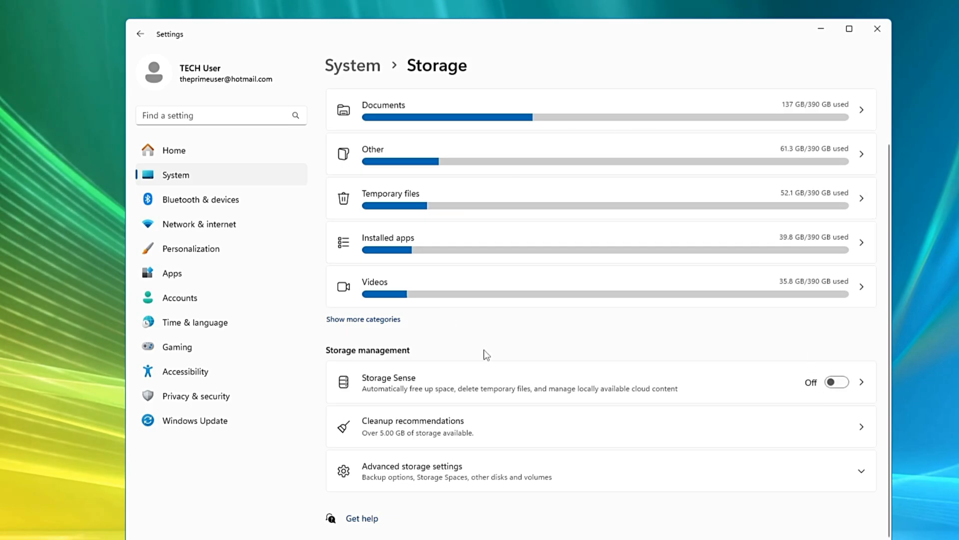
scroll(558, 335, up, 1)
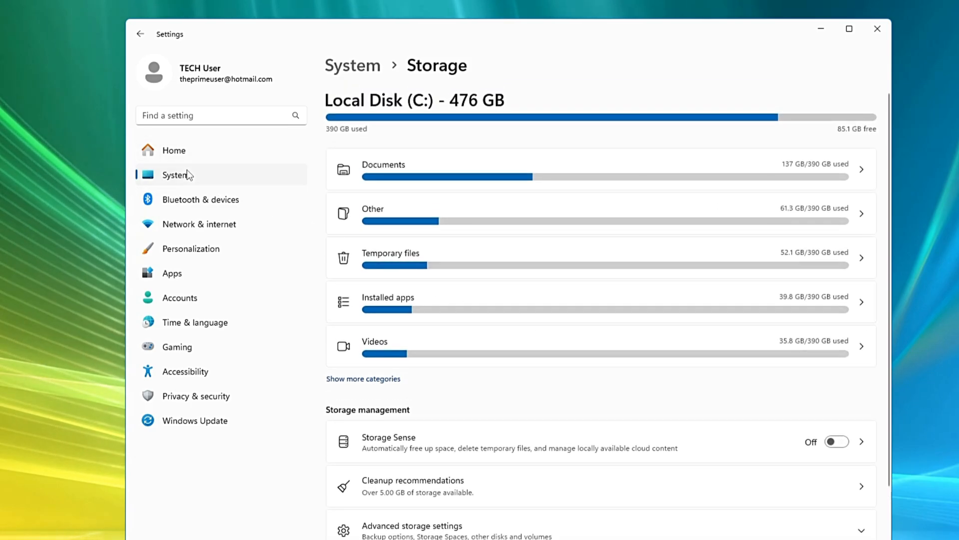
click(189, 174)
click(491, 417)
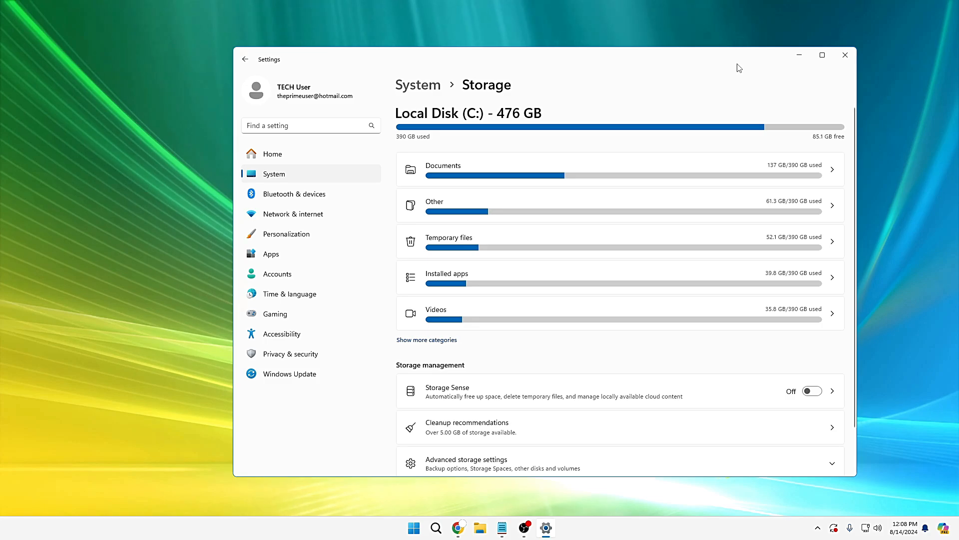
Step: Close Settings and launch Control Panel Power Options via powercfg.cpl, centring its window
click(853, 57)
click(449, 528)
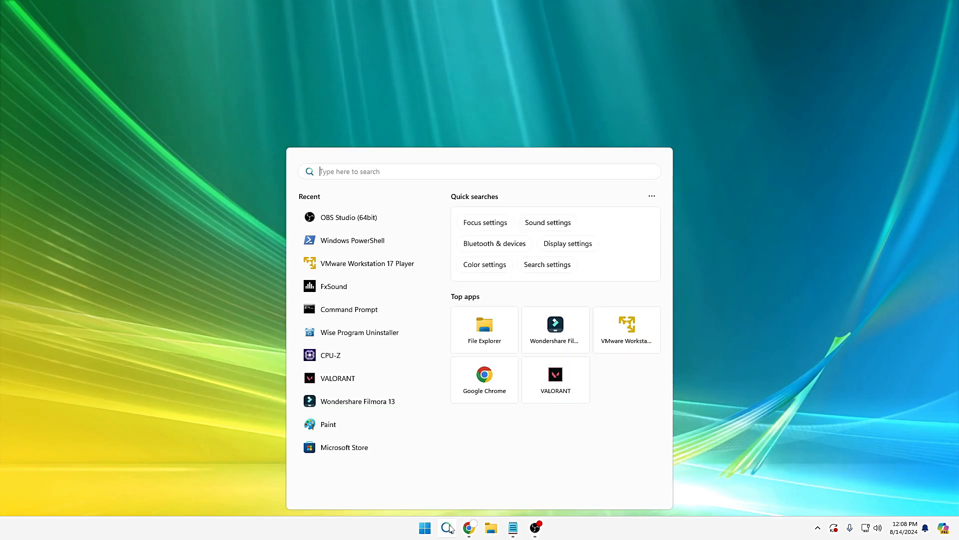
text(power)
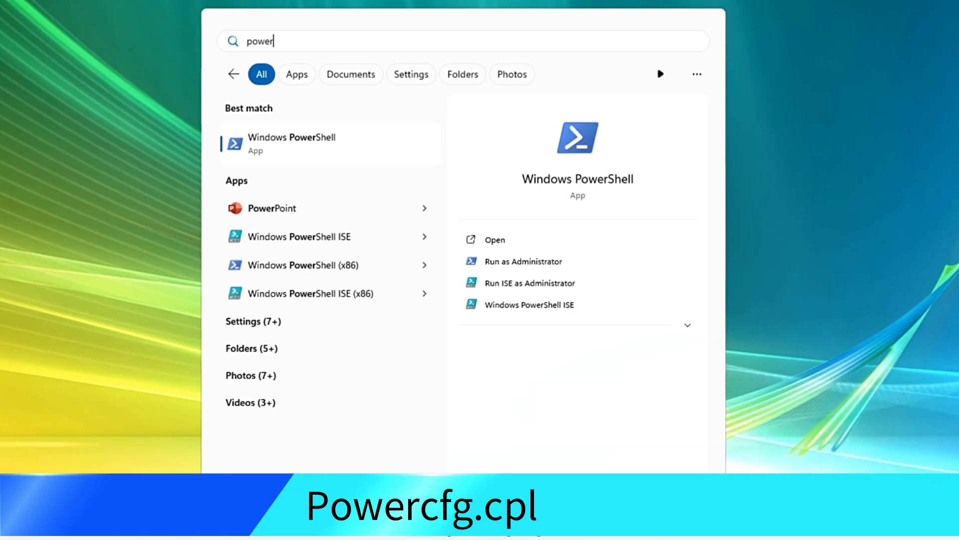
text(cfg.cp)
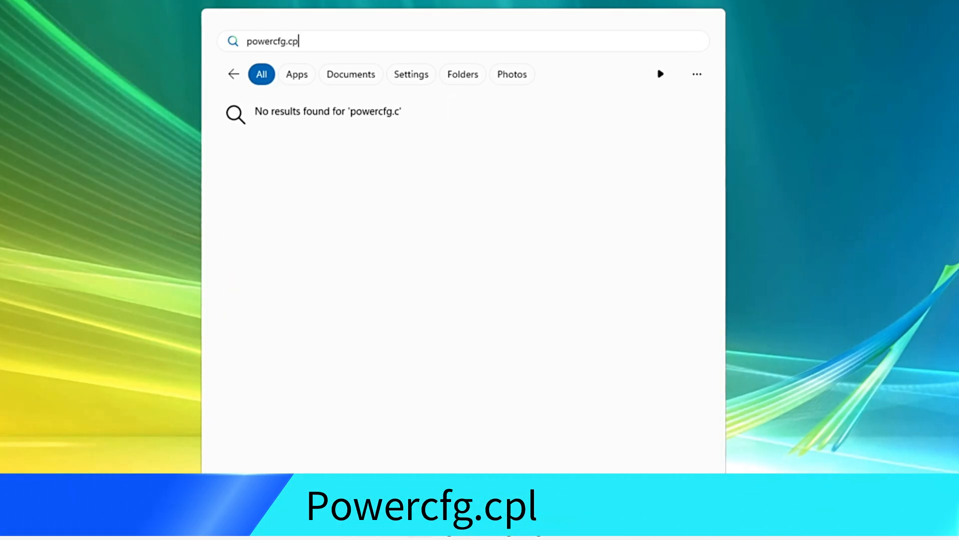
text(l)
key(Return)
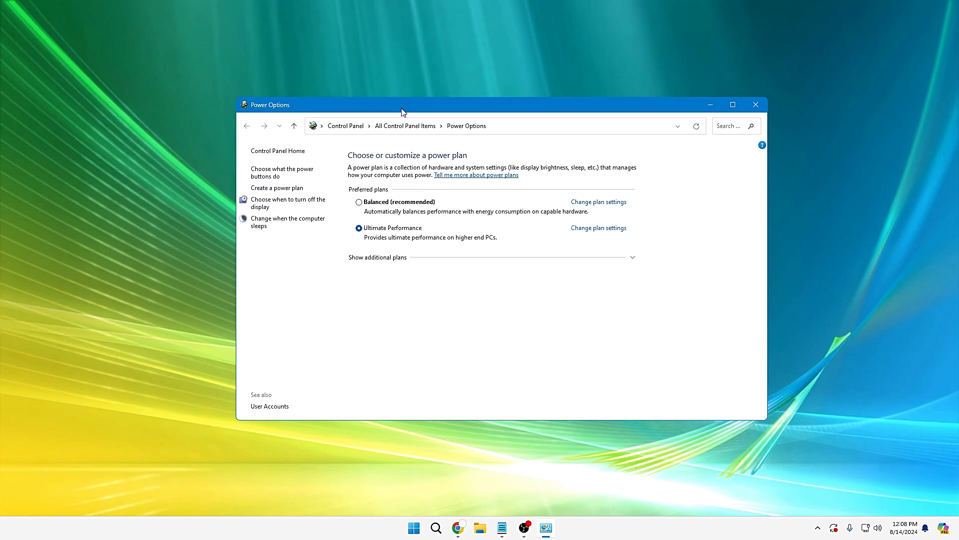
mouse_move(402, 111)
mouse_down()
mouse_move(436, 137)
mouse_move(447, 113)
mouse_up()
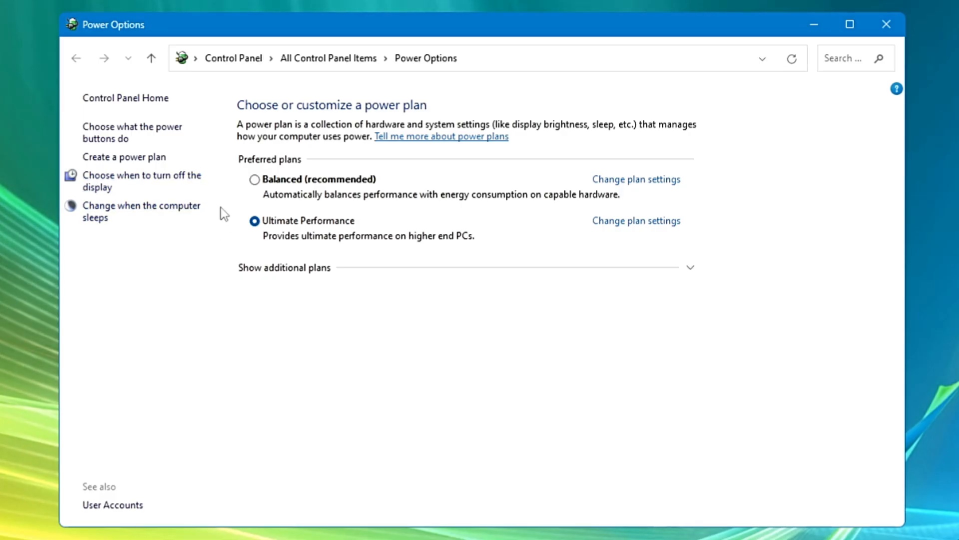
Step: Show the 'Choose what the power buttons do' shutdown settings page
click(109, 142)
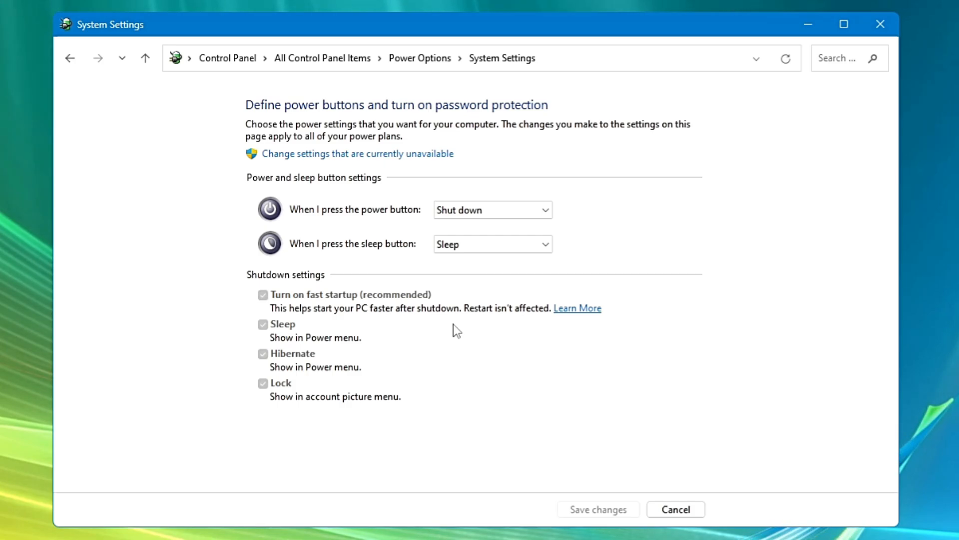
key(super+x)
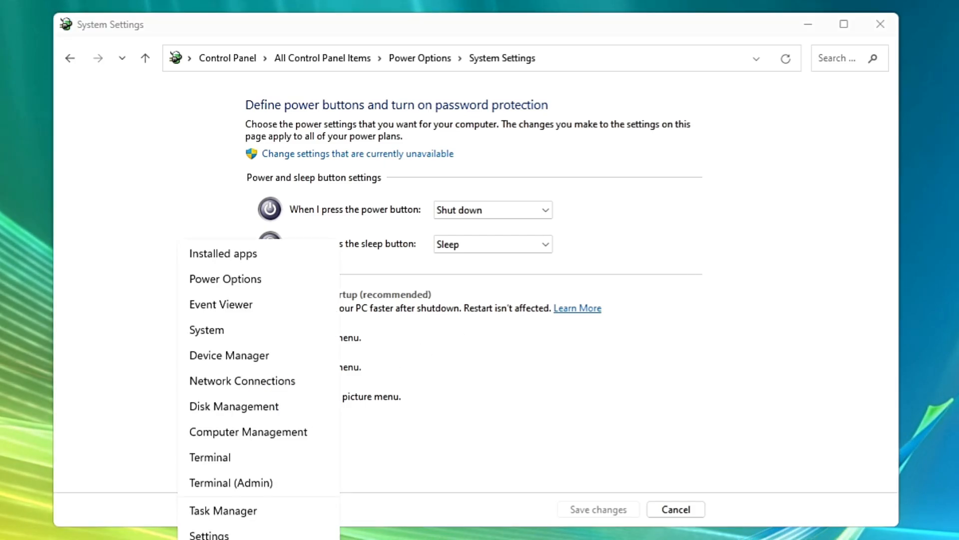
click(224, 510)
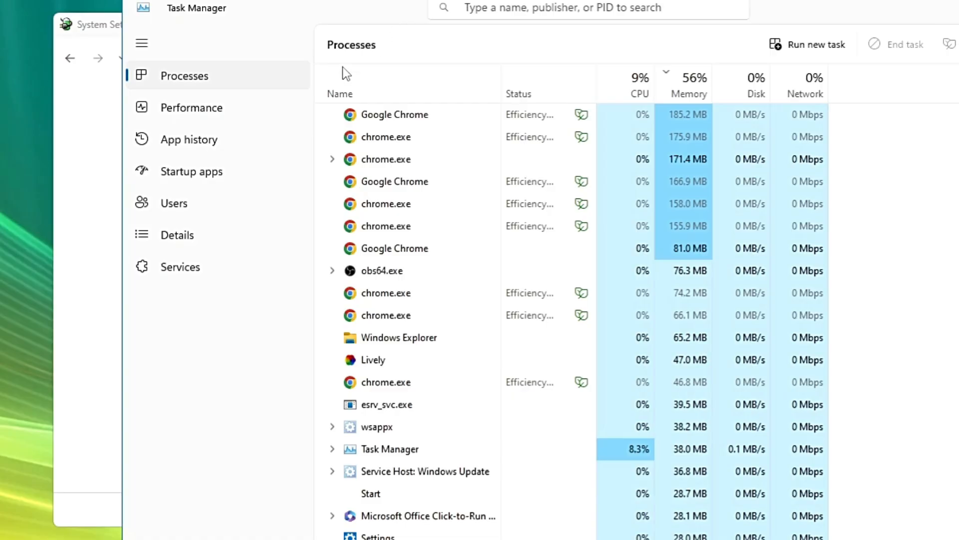
click(196, 112)
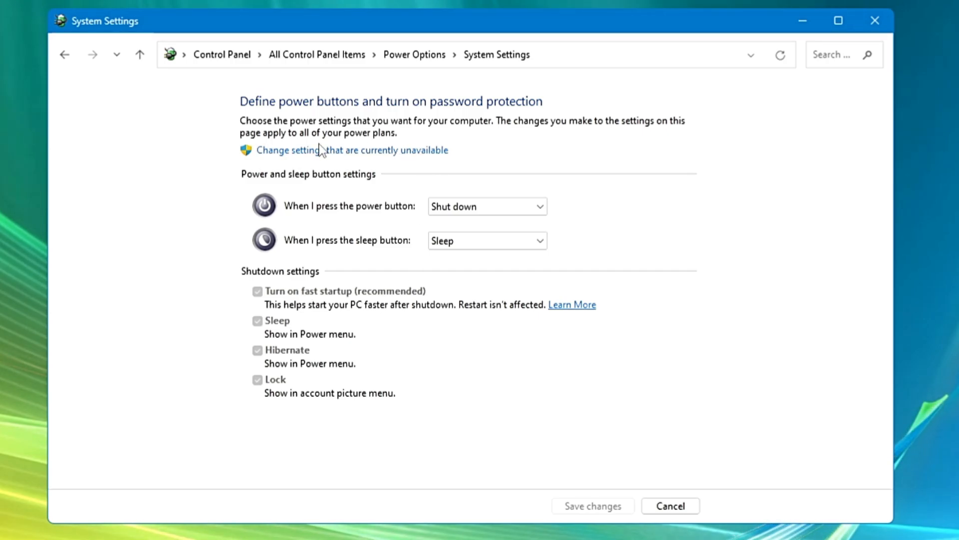
Step: Unlock the unavailable shutdown settings and uncheck 'Turn on fast startup'
click(351, 153)
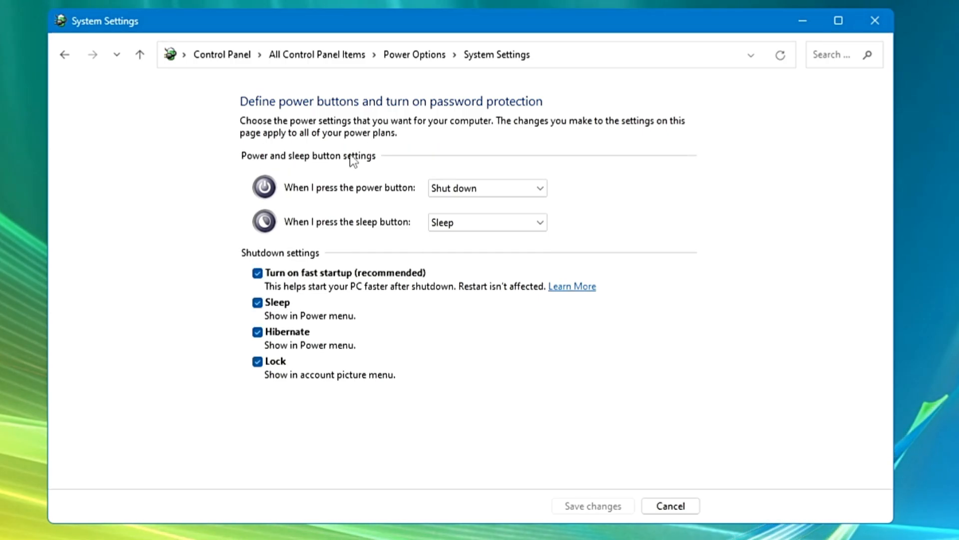
click(260, 275)
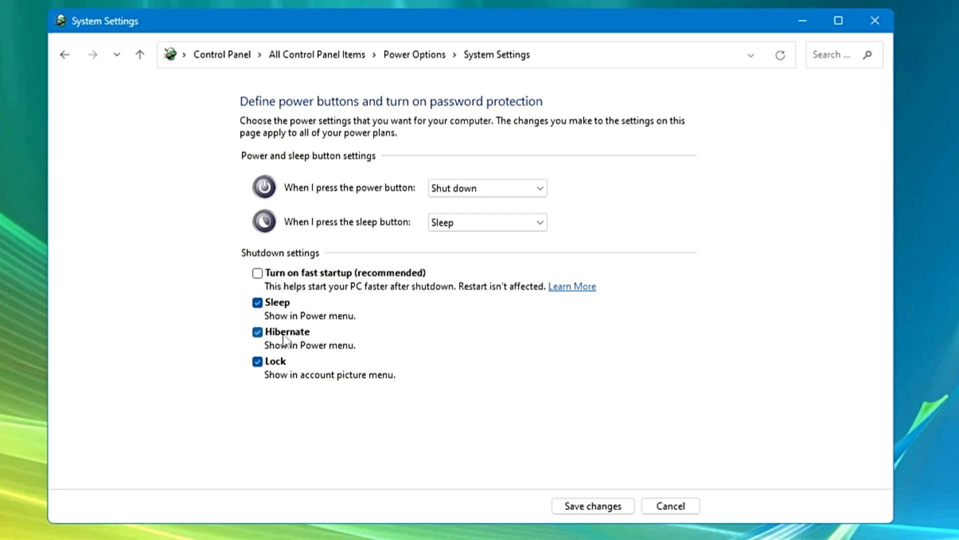
Step: Uncheck Hibernate and save the shutdown setting changes
click(259, 334)
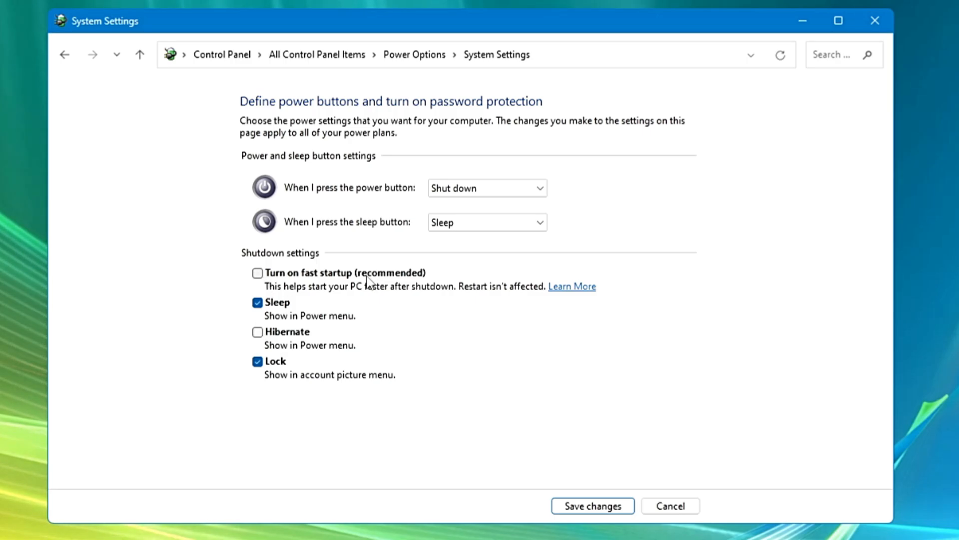
click(583, 507)
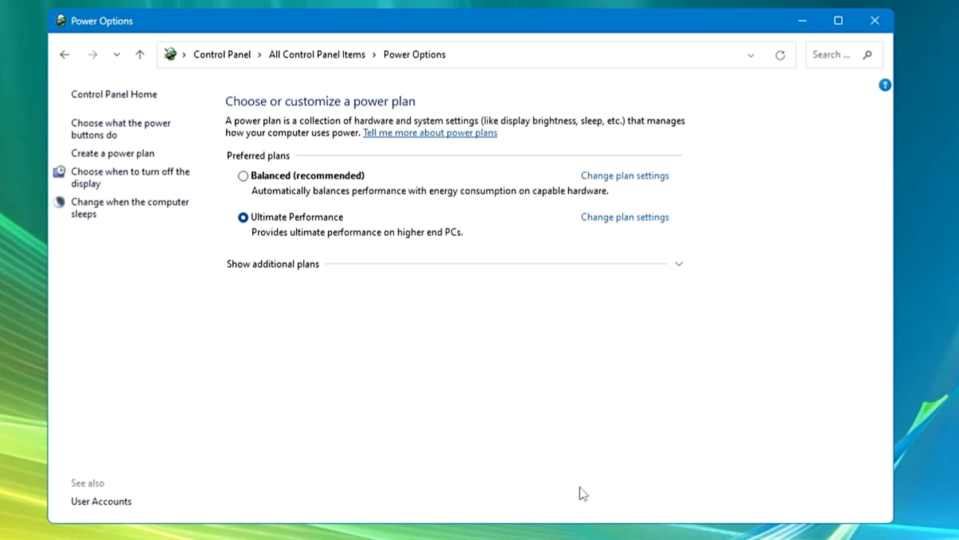